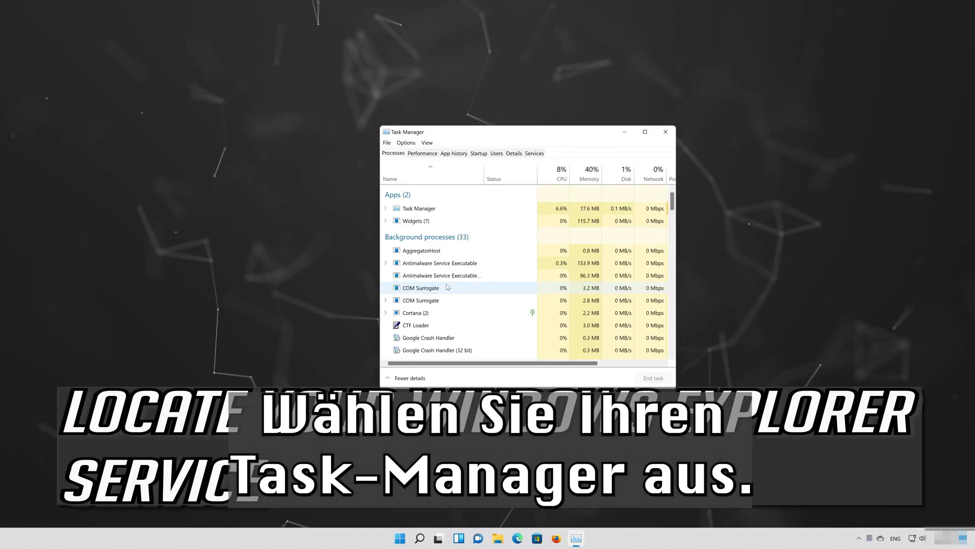
- Scroll the Task Manager Processes list down to the Windows Explorer entry
click(490, 287)
scroll(455, 303, down, 1)
scroll(456, 303, down, 7)
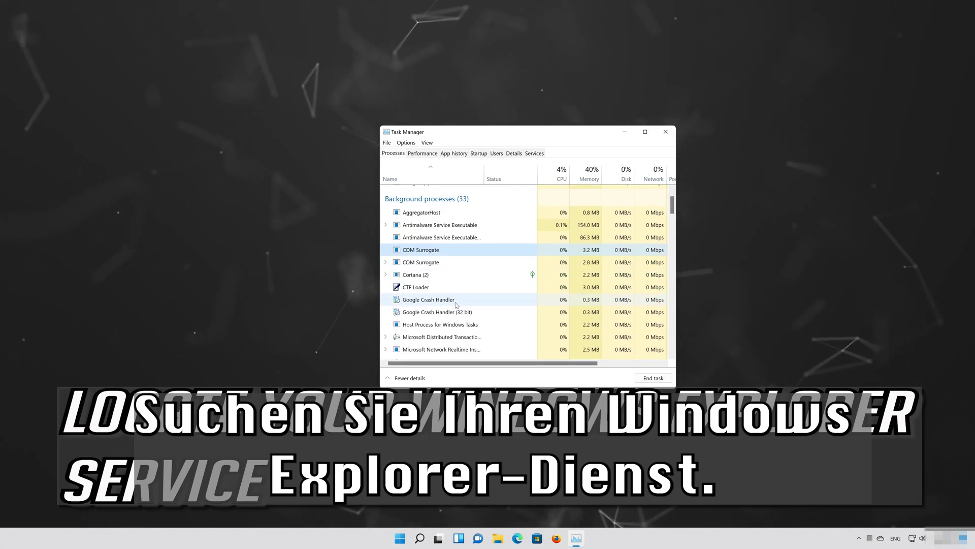
scroll(455, 305, down, 8)
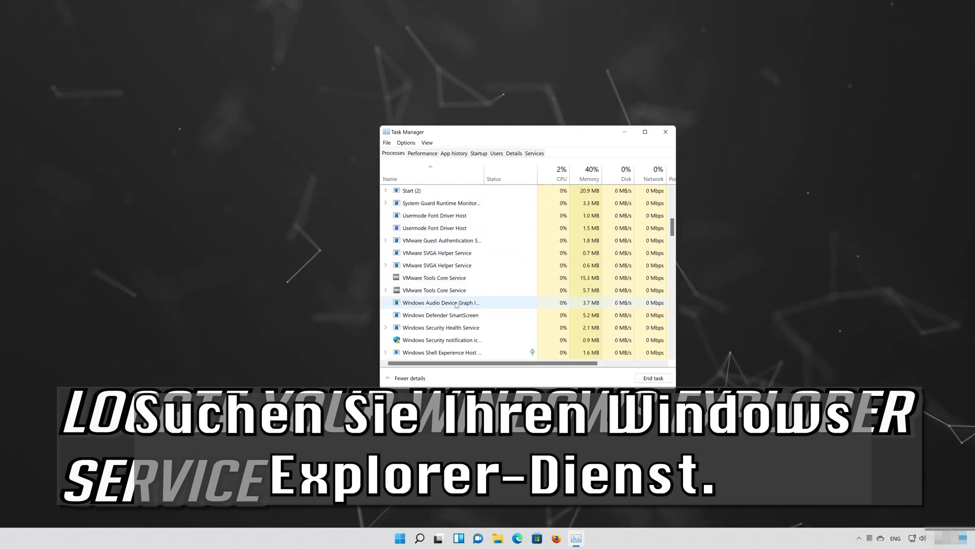
scroll(456, 304, down, 8)
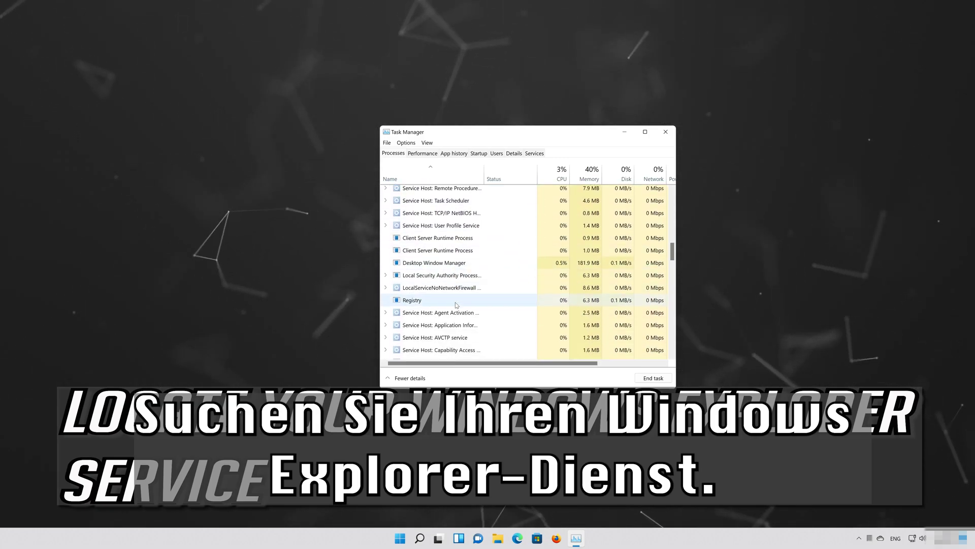
scroll(461, 300, down, 8)
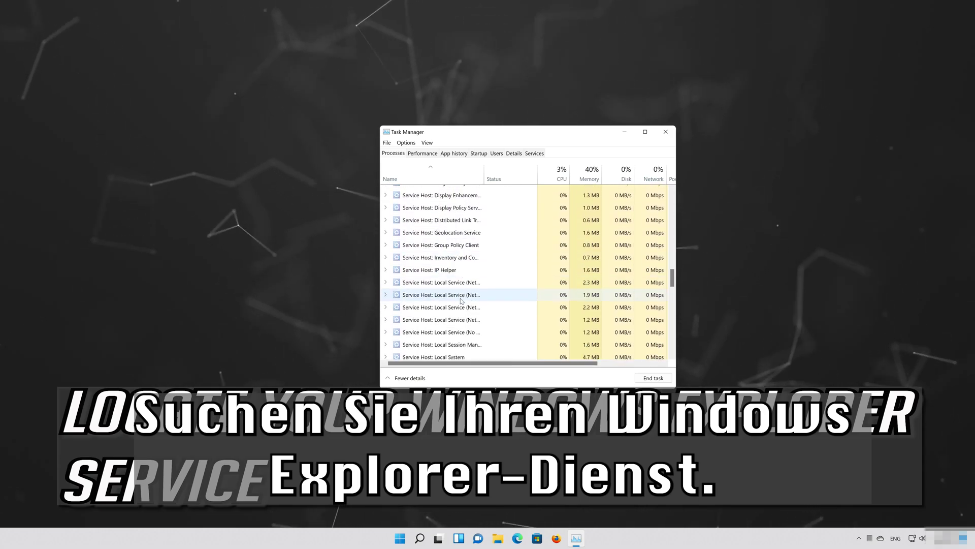
scroll(461, 300, down, 8)
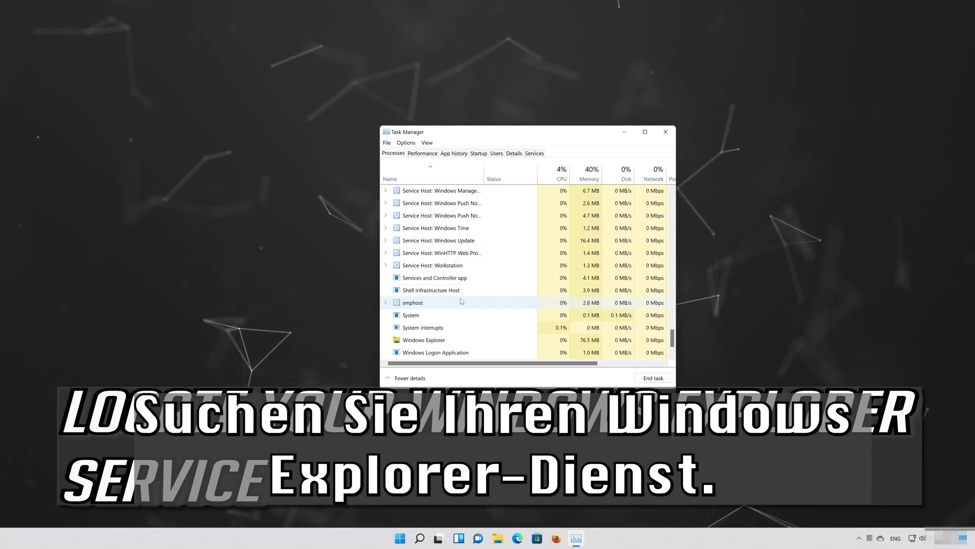
- End the Windows Explorer process from its right-click menu
scroll(457, 305, down, 2)
click(450, 310)
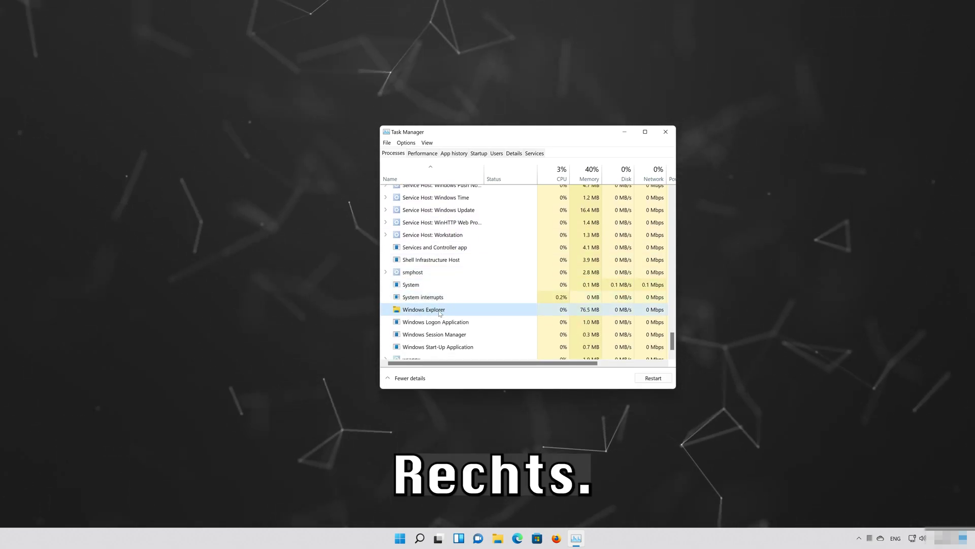
right_click(440, 314)
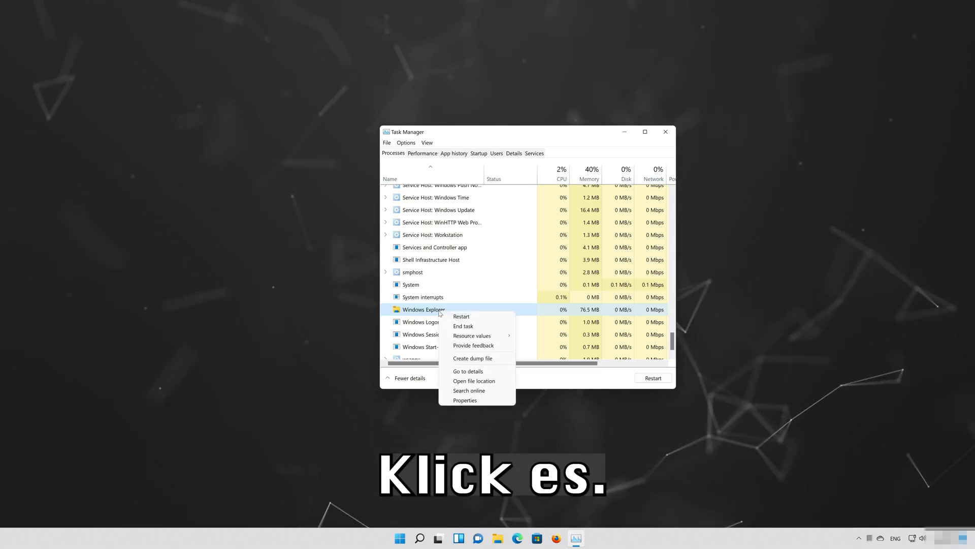
click(481, 330)
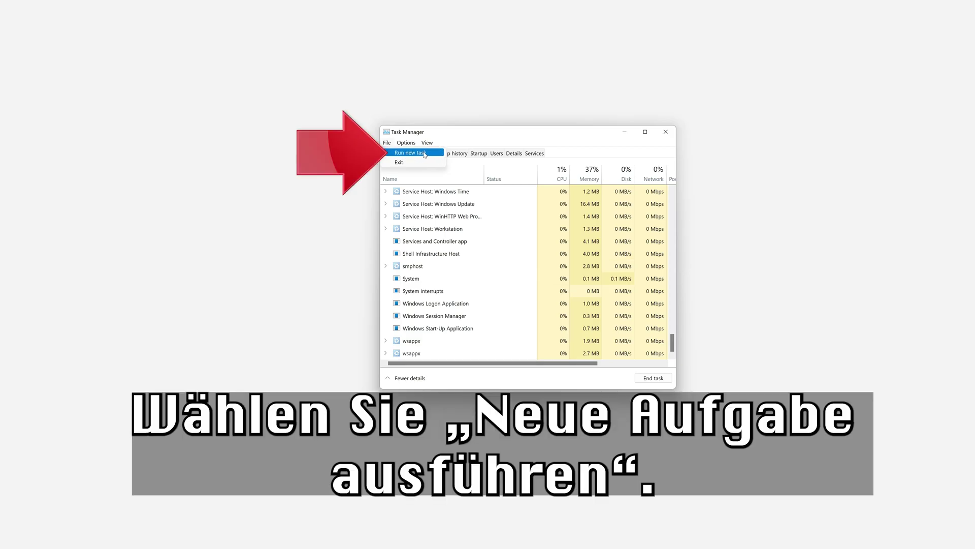
- Restart Windows Explorer by running explorer.exe as a new task
click(412, 152)
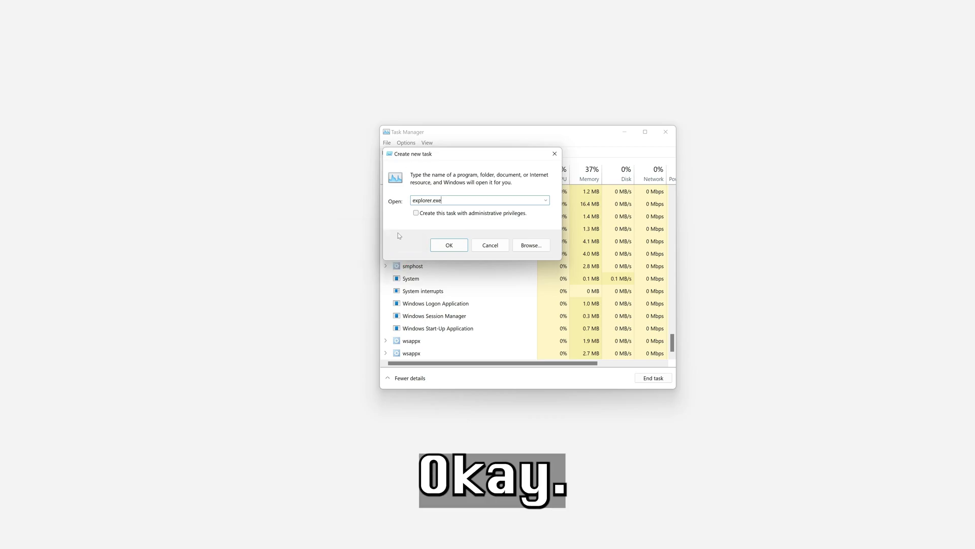
click(442, 247)
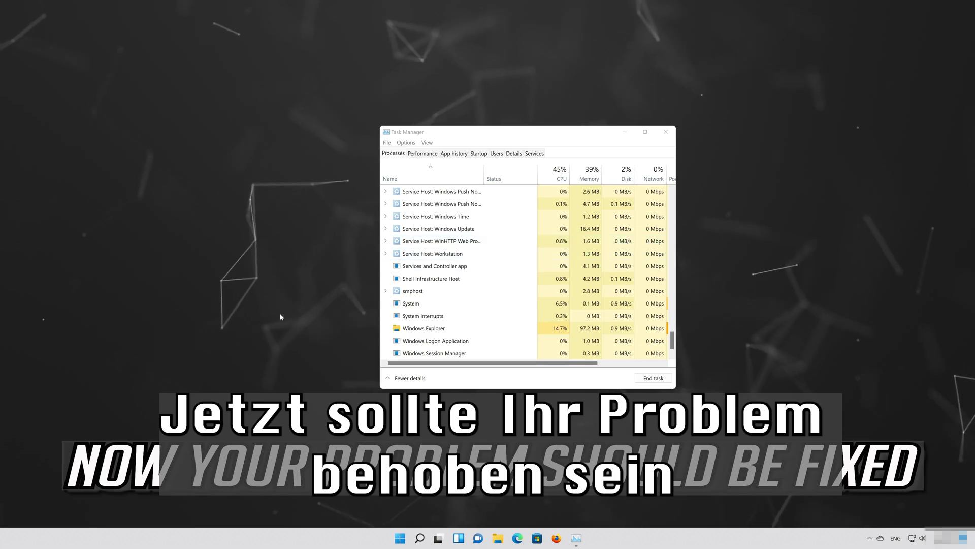
- Check that the Start menu opens again, then close Task Manager
key(super)
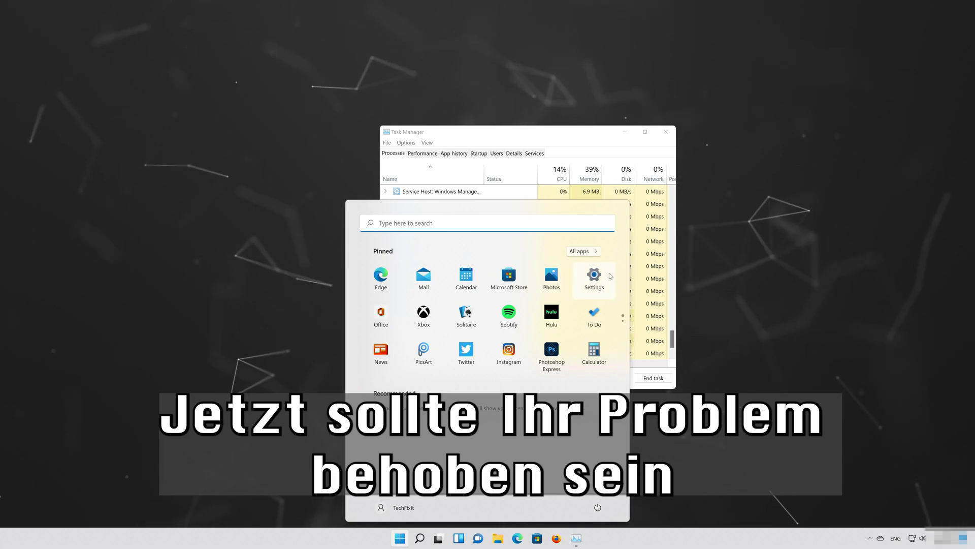
click(592, 133)
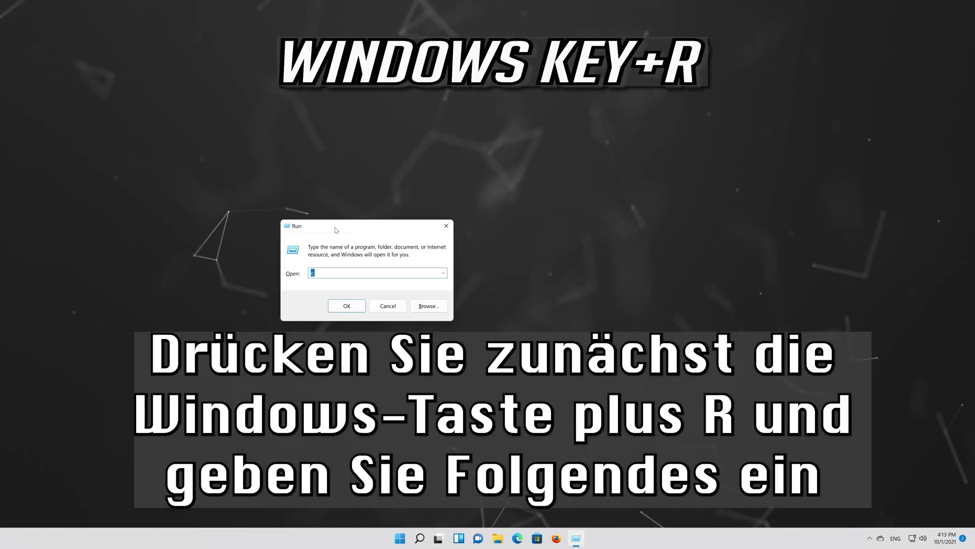
- Enter c:\windows\system32\ctfmon.exe in the Run dialog's Open box
text(c:\)
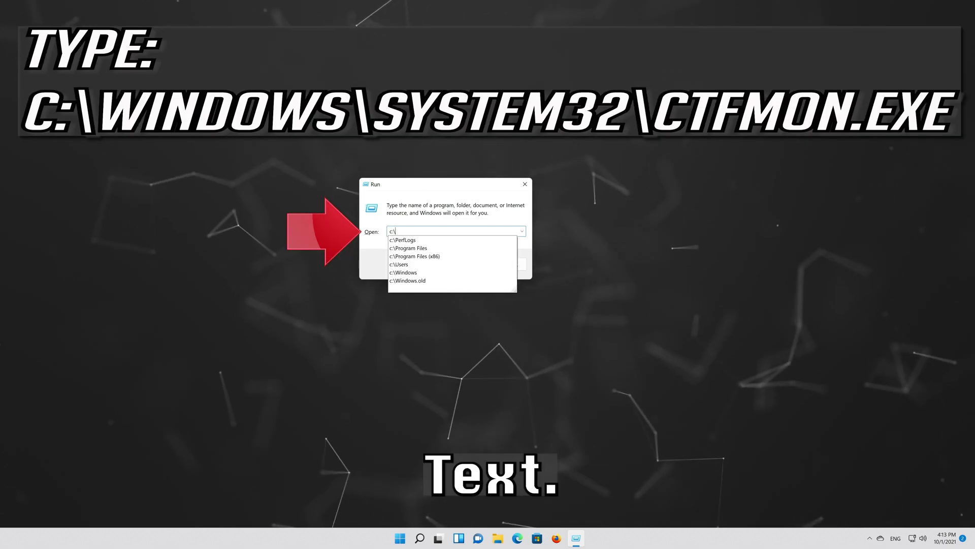
text(w)
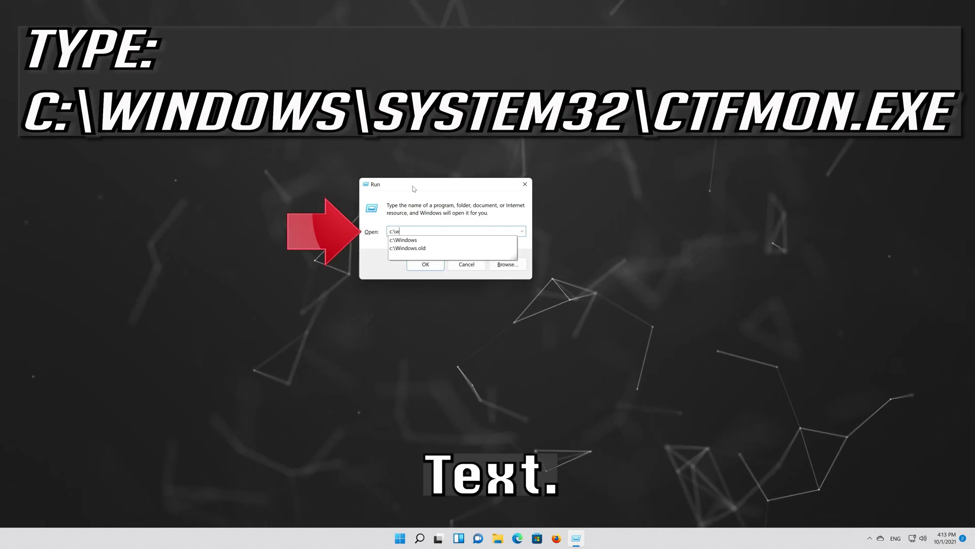
text(indows)
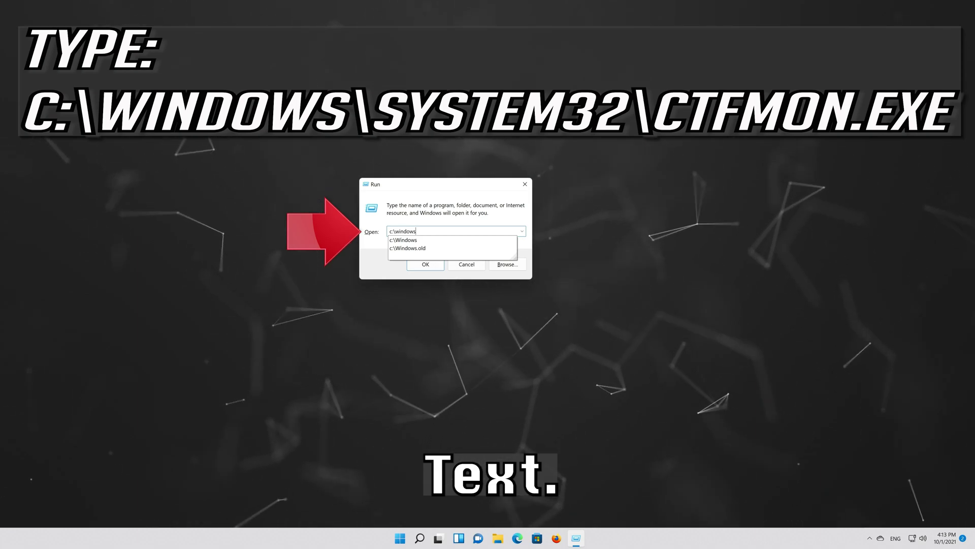
text(\)
text(sy)
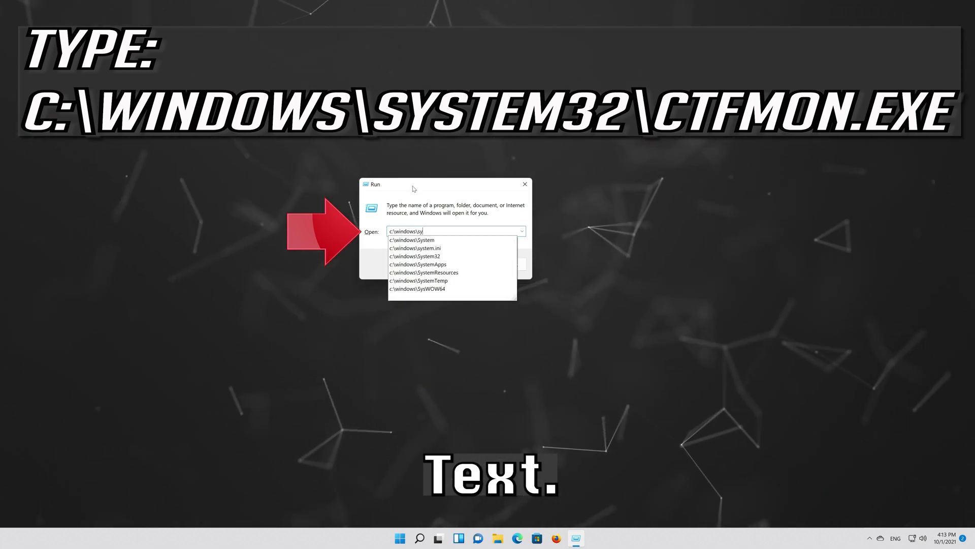
text(stem32)
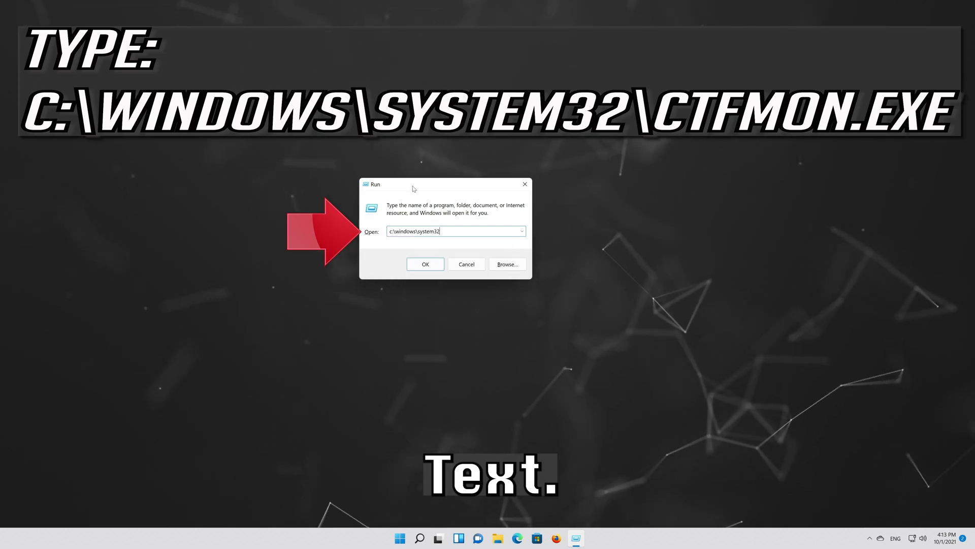
text(\)
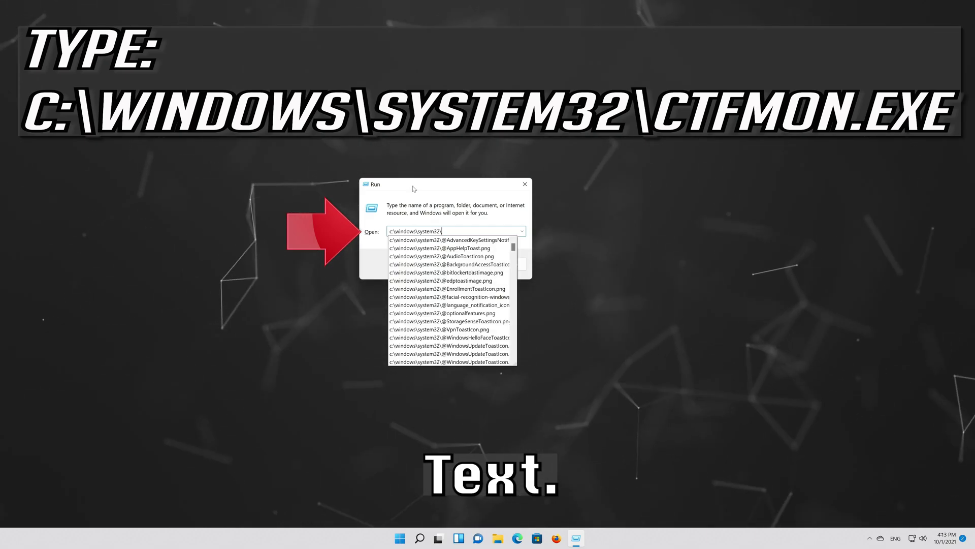
text(ct)
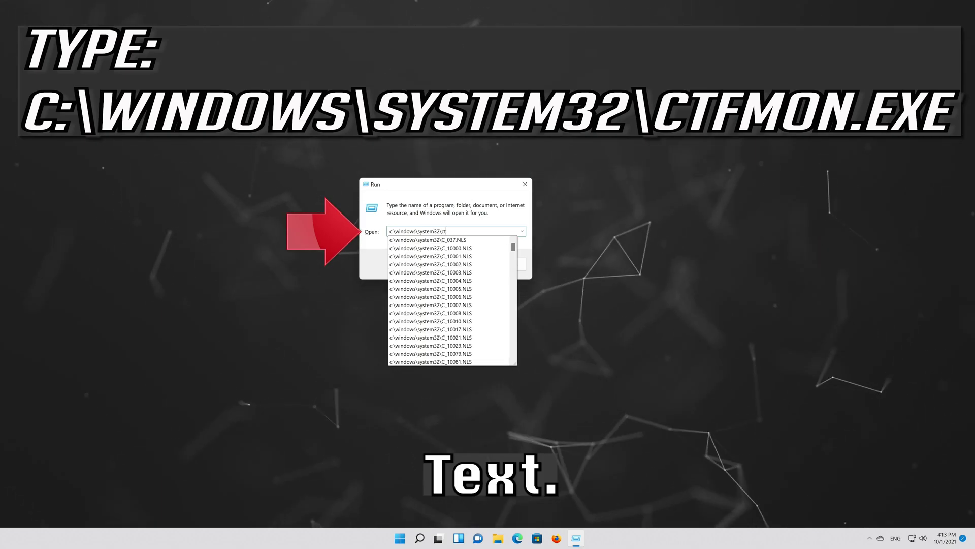
text(fmon)
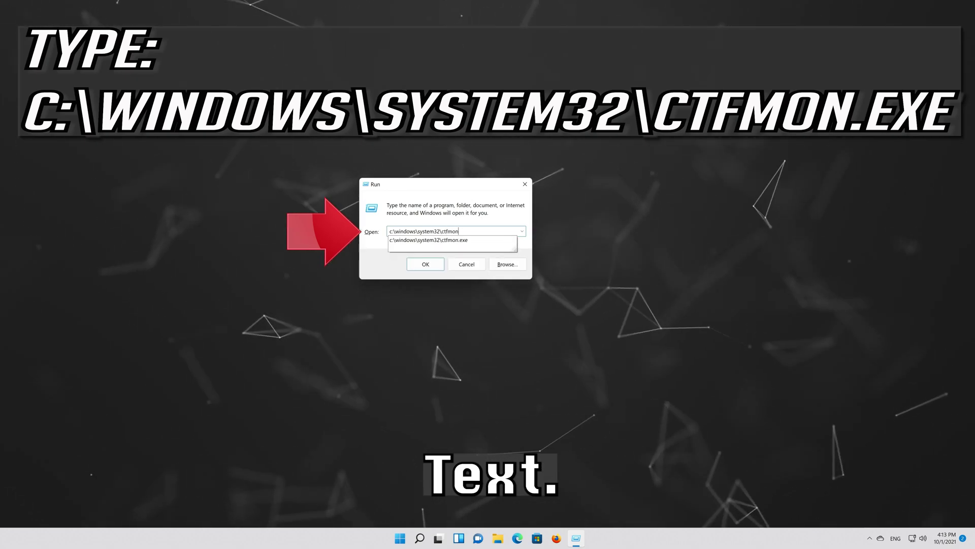
text(.exe)
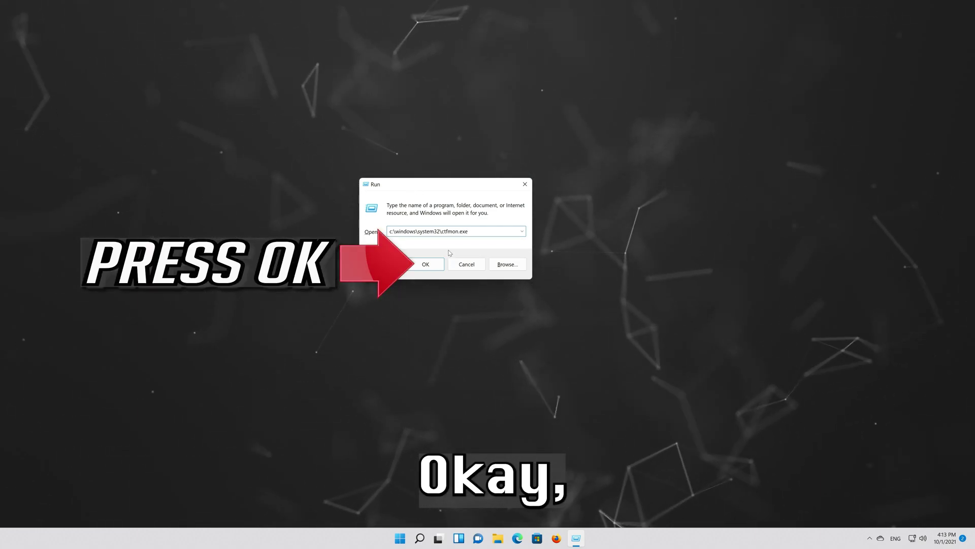
click(424, 266)
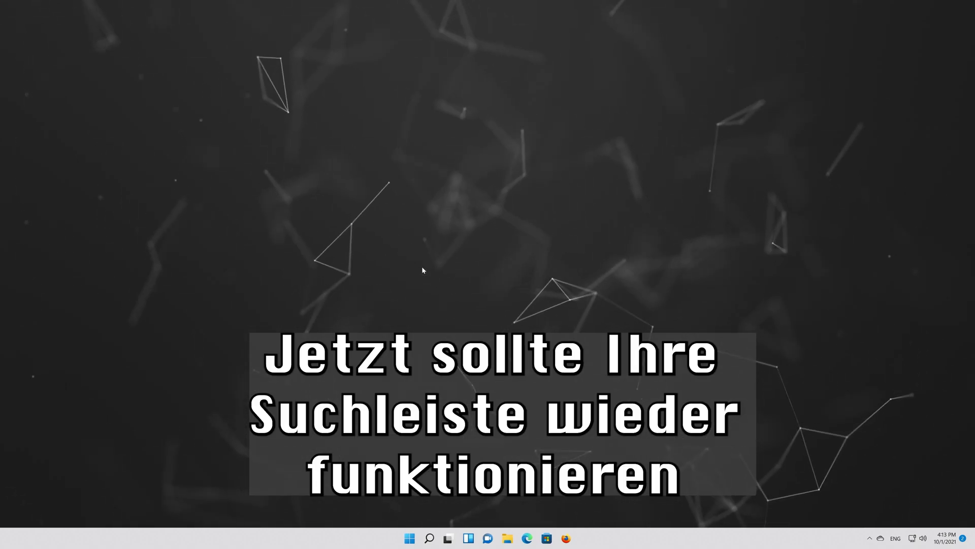
click(410, 538)
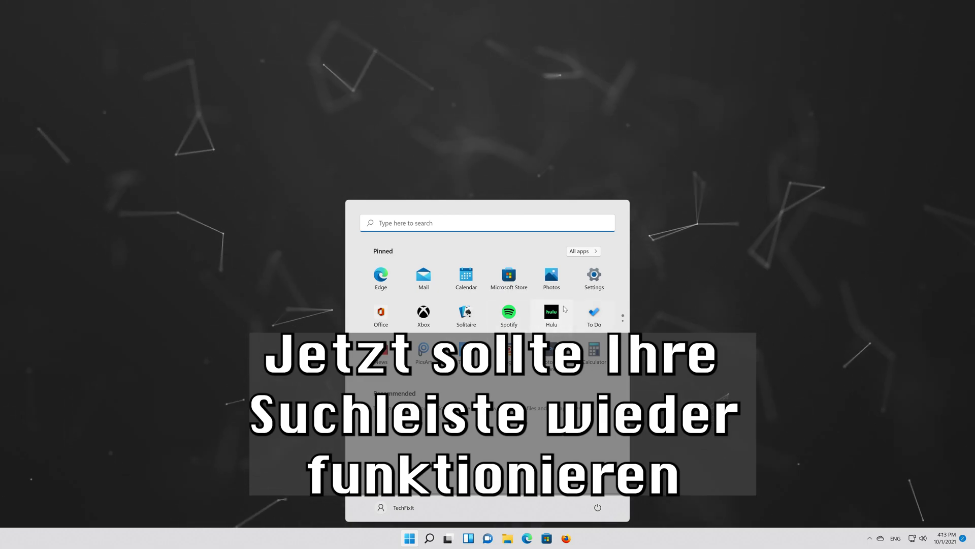
click(638, 285)
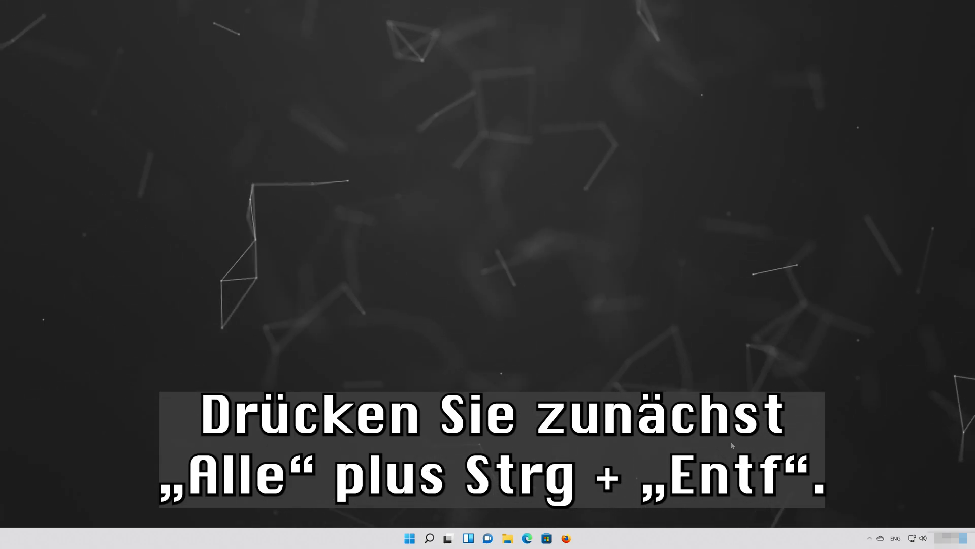
- Open Task Manager from the Ctrl+Alt+Del screen and expand it to full details
key(ctrl+alt+Delete)
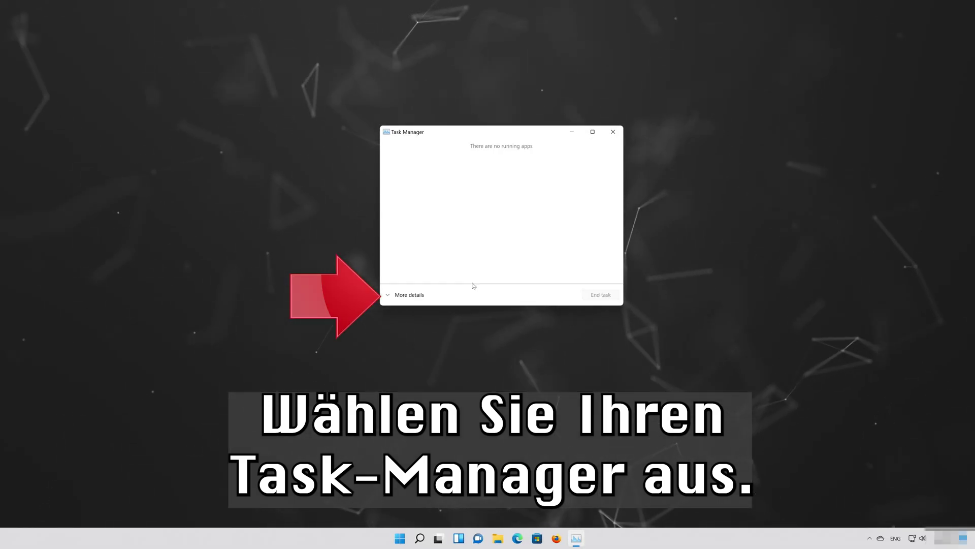
click(421, 300)
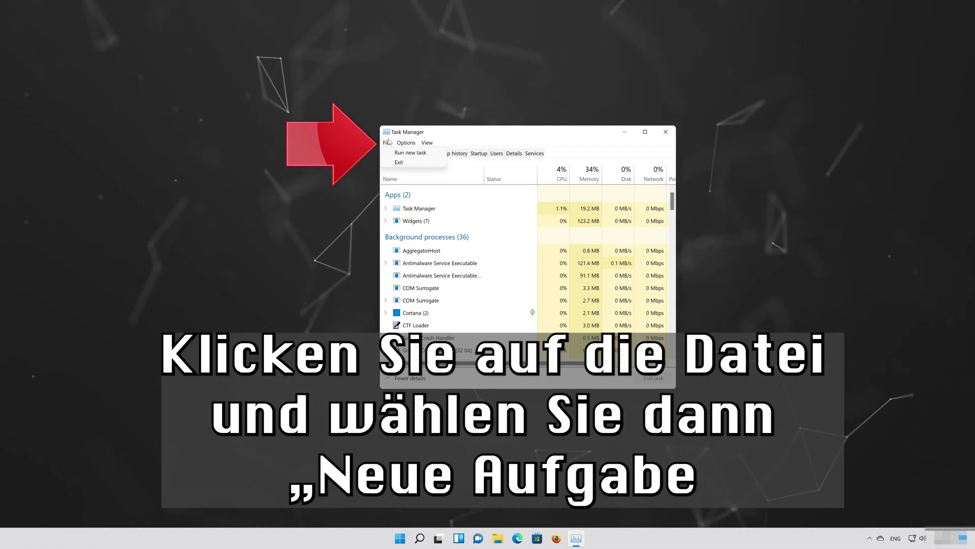
- Set up a new task running powershell with administrative privileges
mouse_move(406, 143)
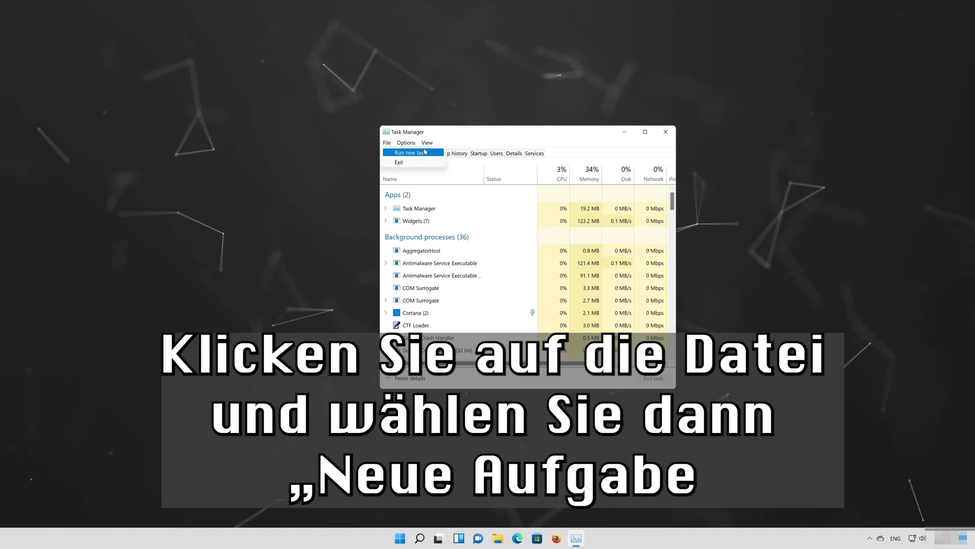
click(425, 152)
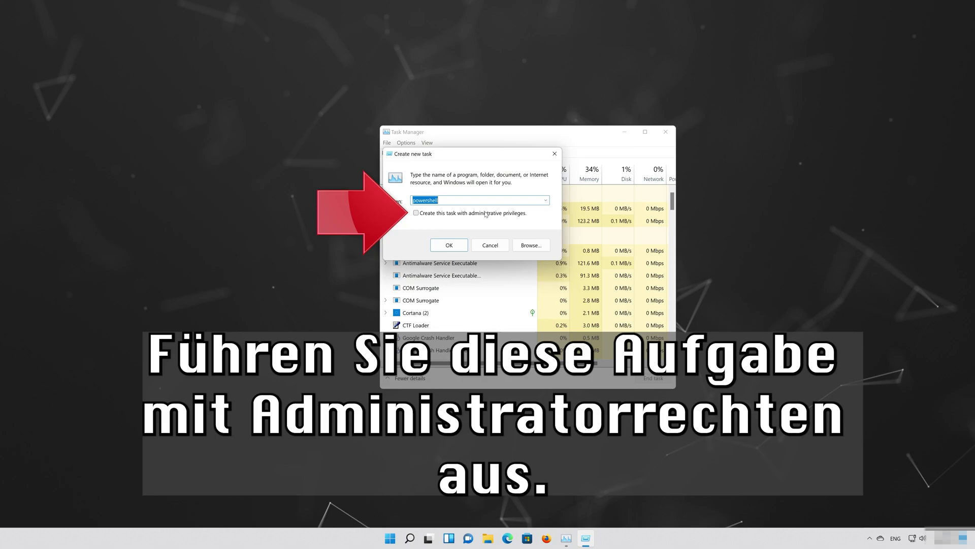
click(416, 213)
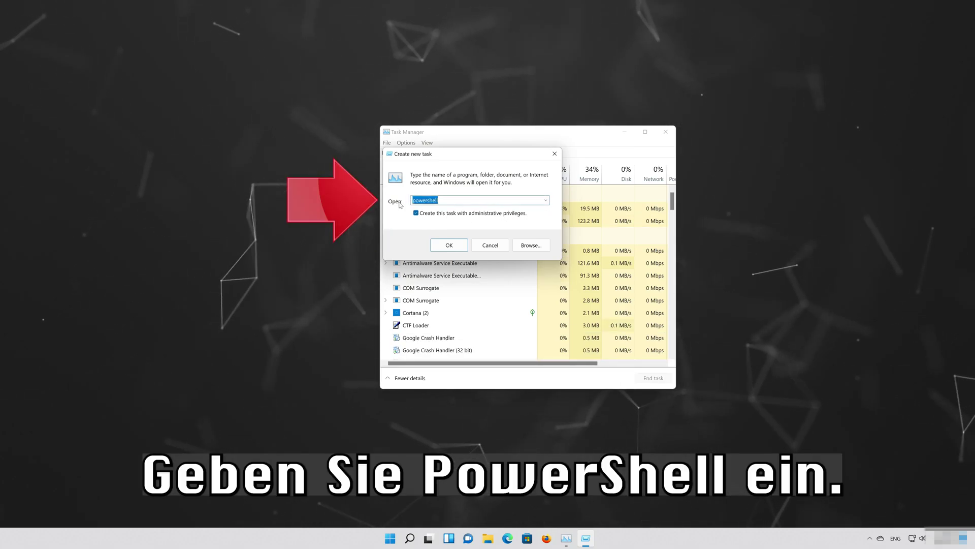
text(po)
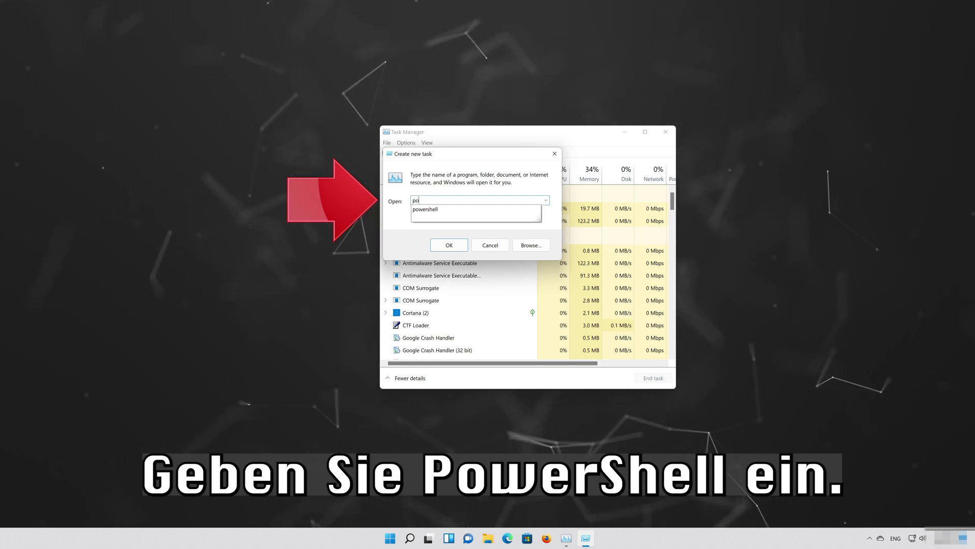
text(wershell)
click(399, 204)
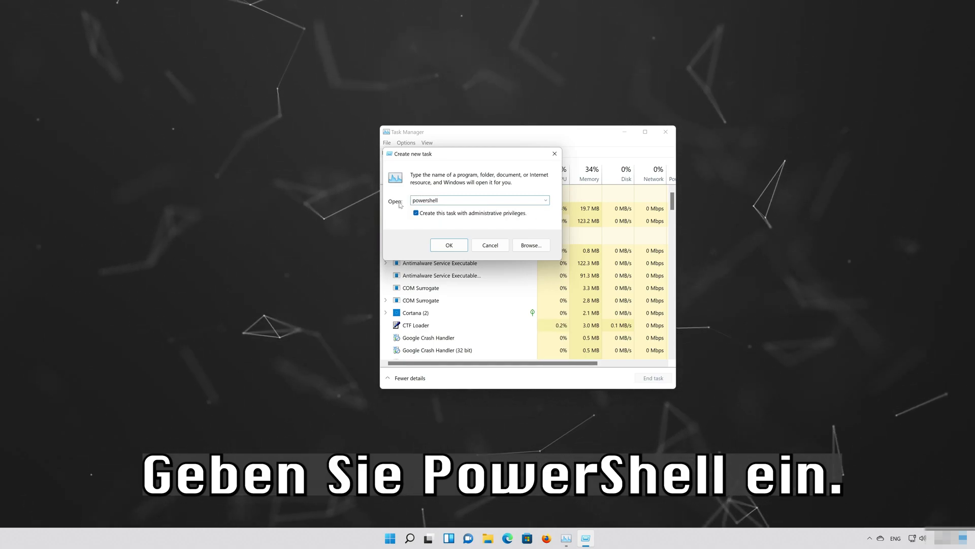
- Launch admin PowerShell, close Task Manager, shrink the window and start typing sfc /scannow
click(460, 242)
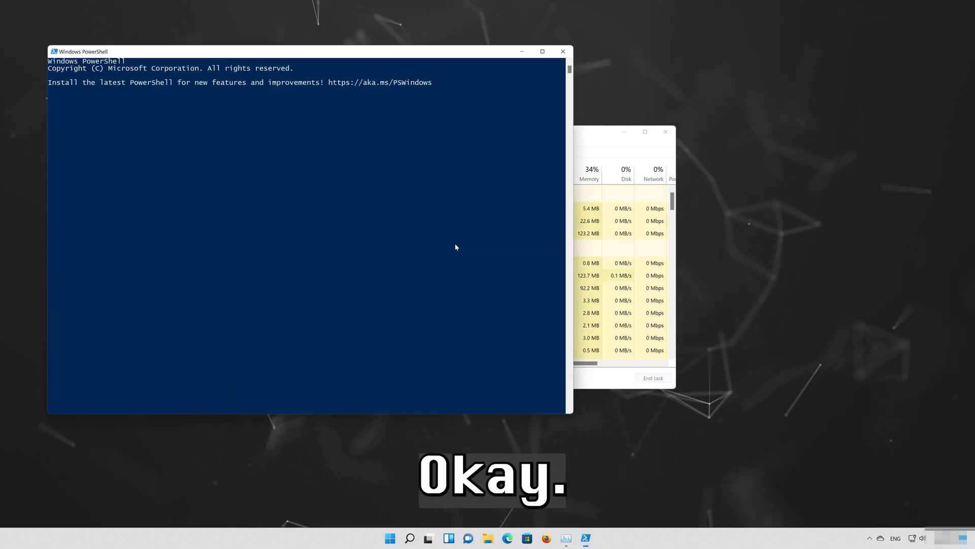
click(663, 136)
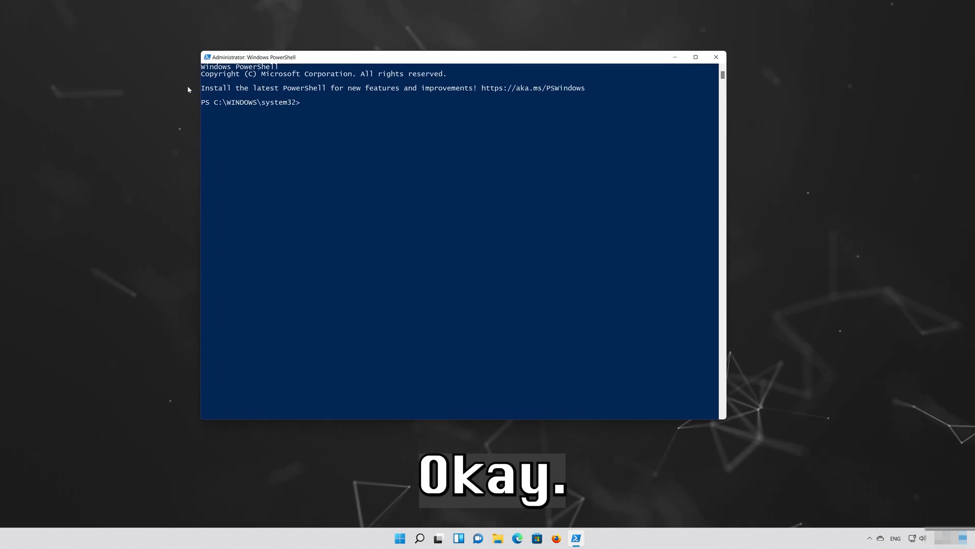
drag(199, 52, 263, 144)
text(s)
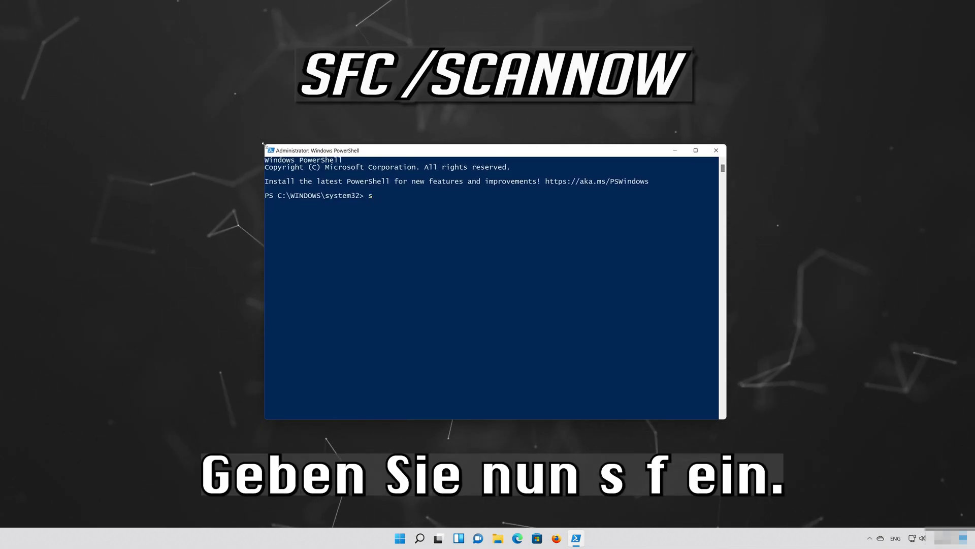
text(fc)
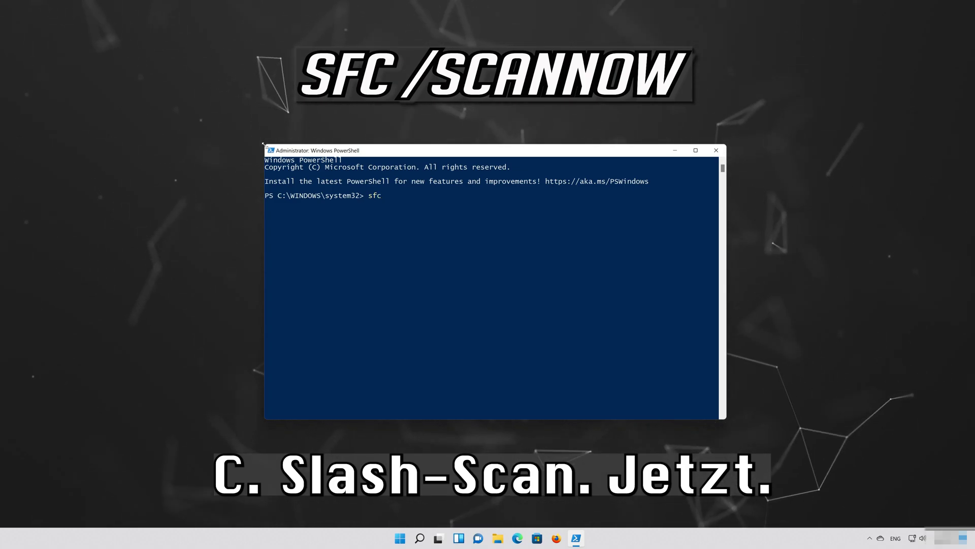
text( /s)
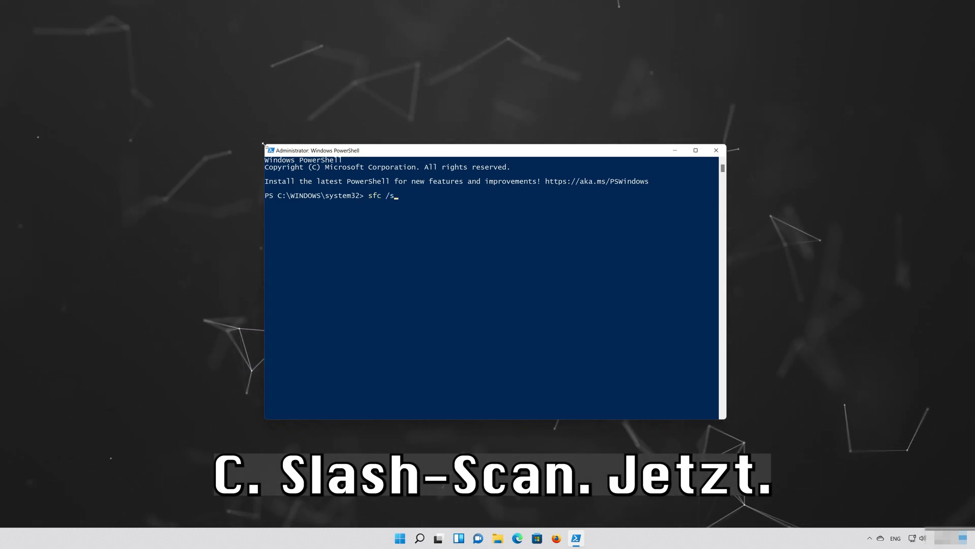
text(cann)
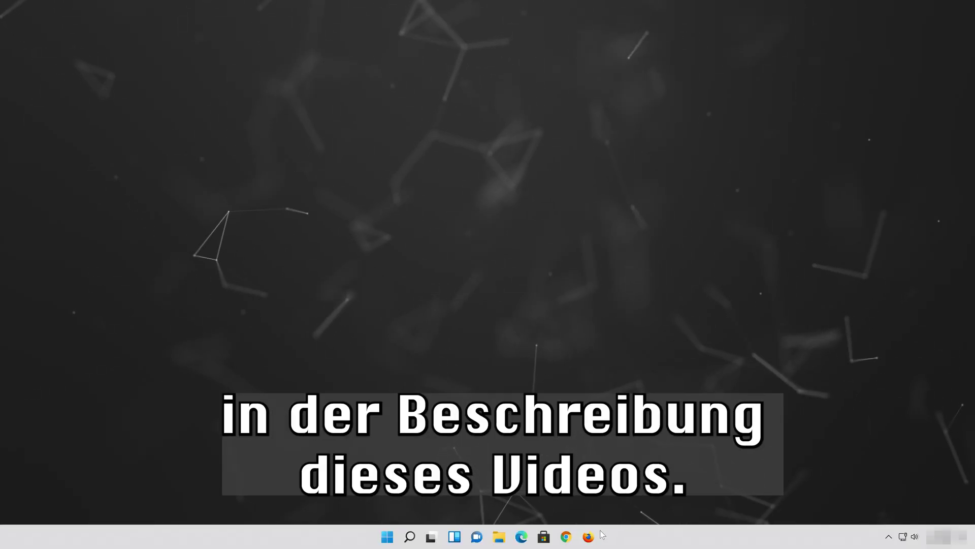
- Load Microsoft's Windows 11 download page in Firefox and save MediaCreationToolW11.exe
click(589, 536)
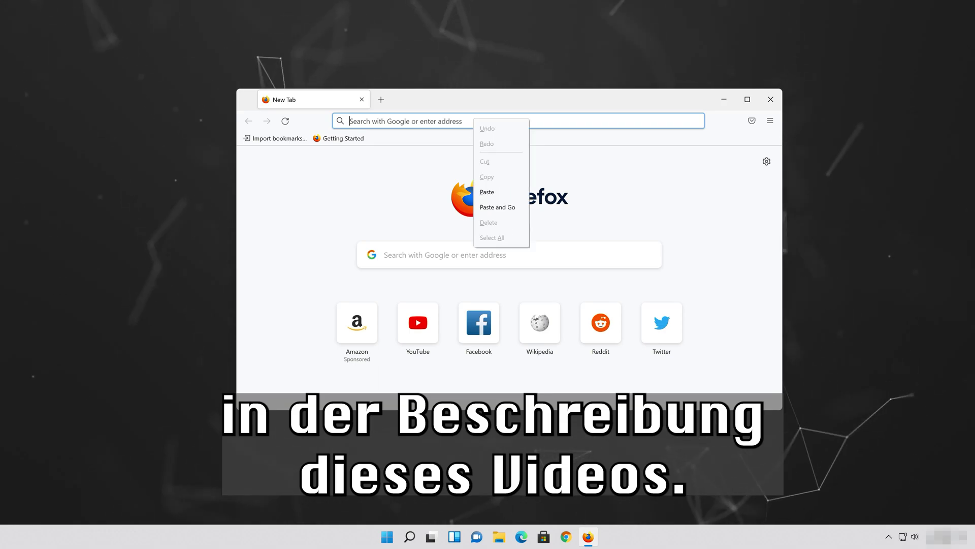
click(496, 207)
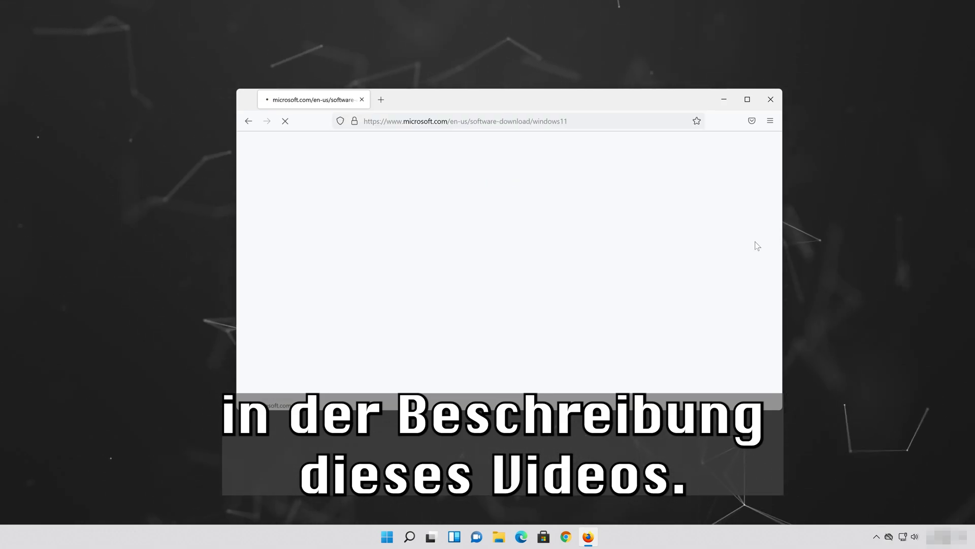
scroll(743, 248, down, 8)
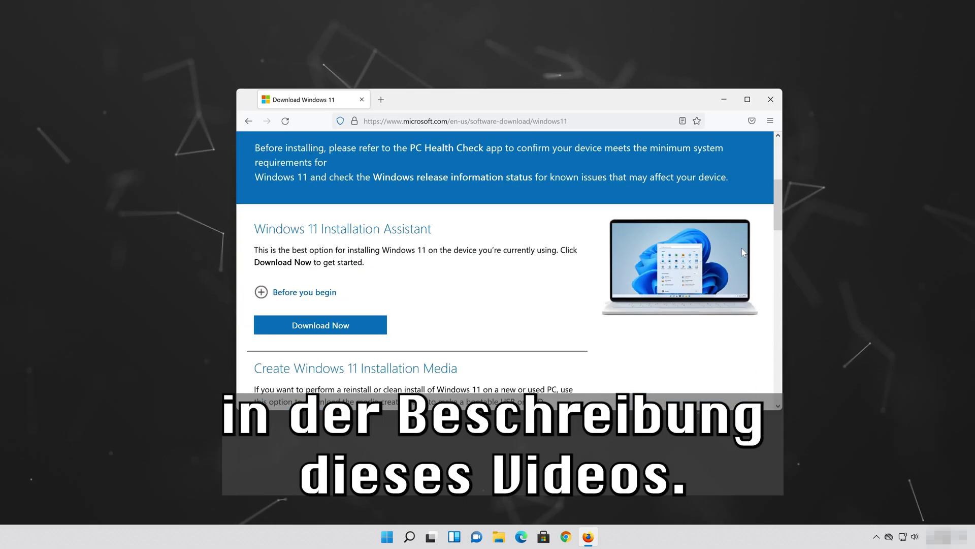
scroll(744, 252, up, 2)
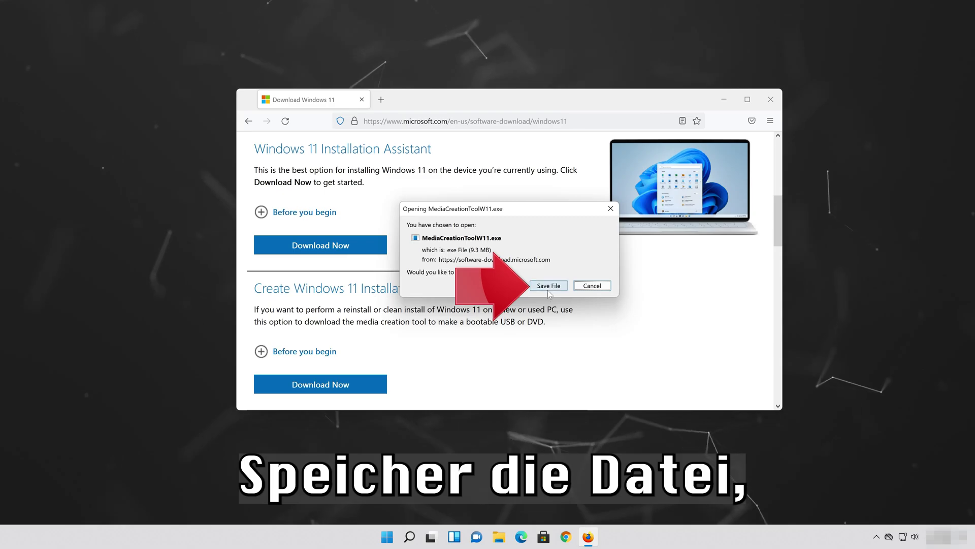
click(548, 289)
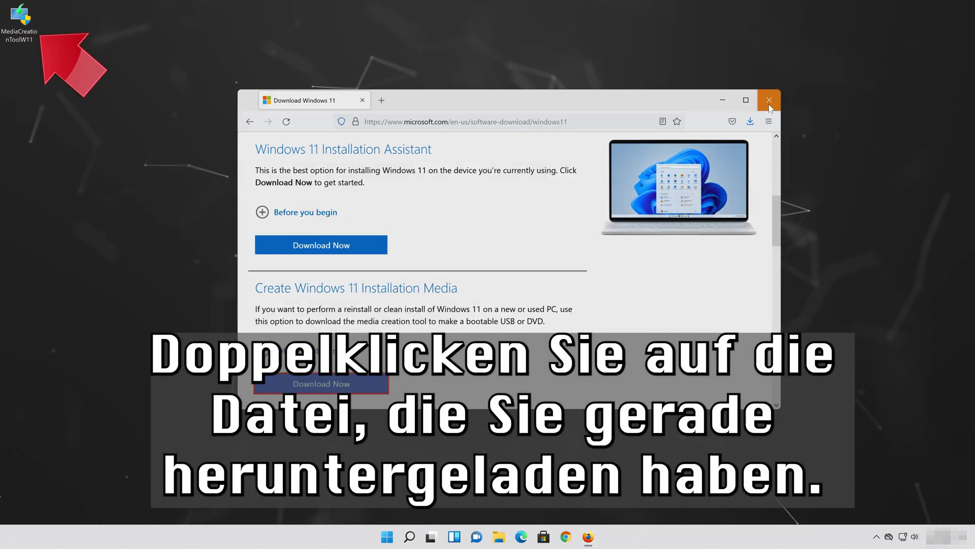
- Close Firefox and launch MediaCreationToolW11 from the desktop with administrator permission
click(769, 107)
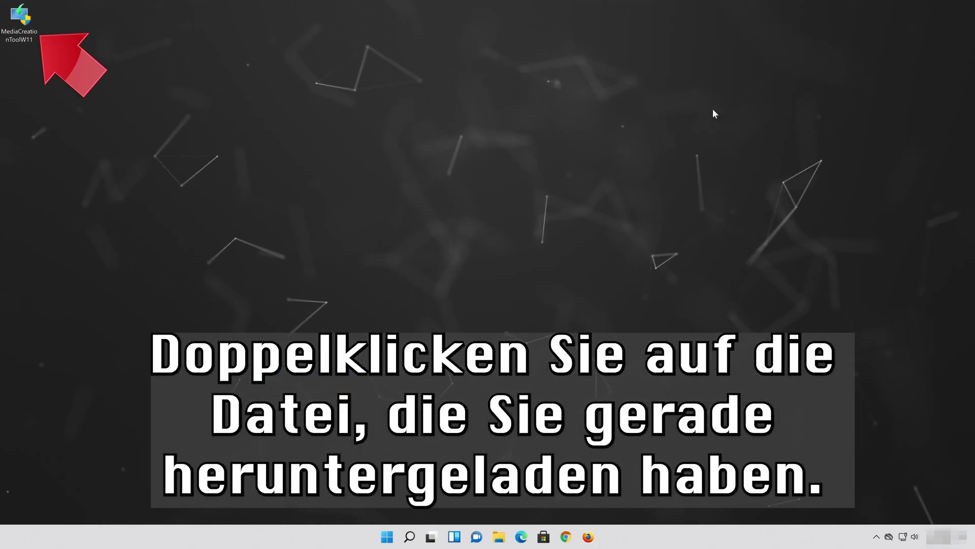
double_click(25, 30)
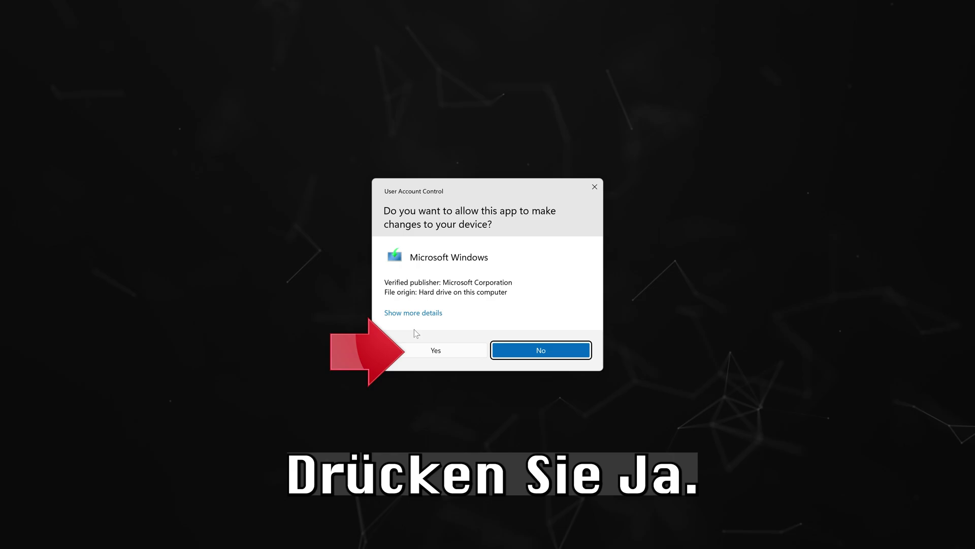
click(435, 351)
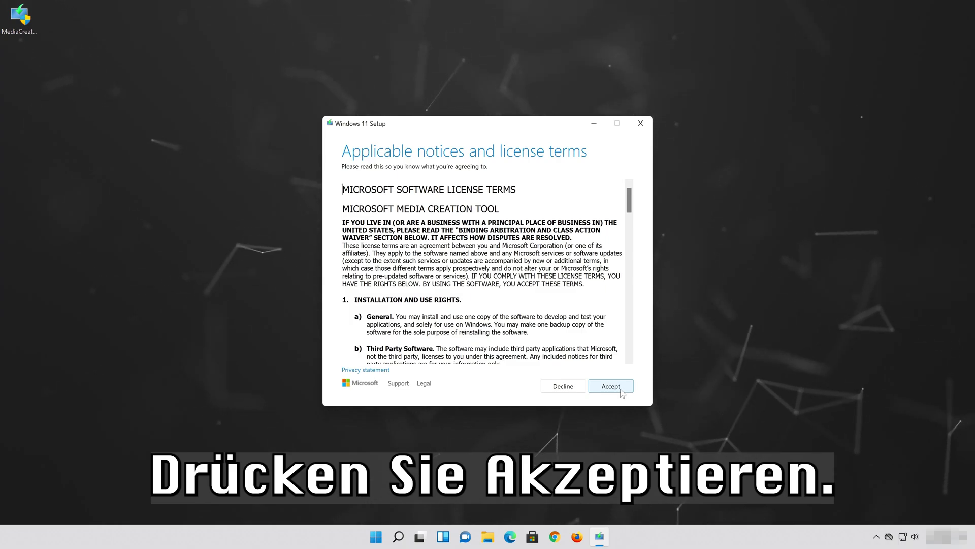
- Accept the license terms and keep the recommended English (United States) Windows 11 options
click(611, 386)
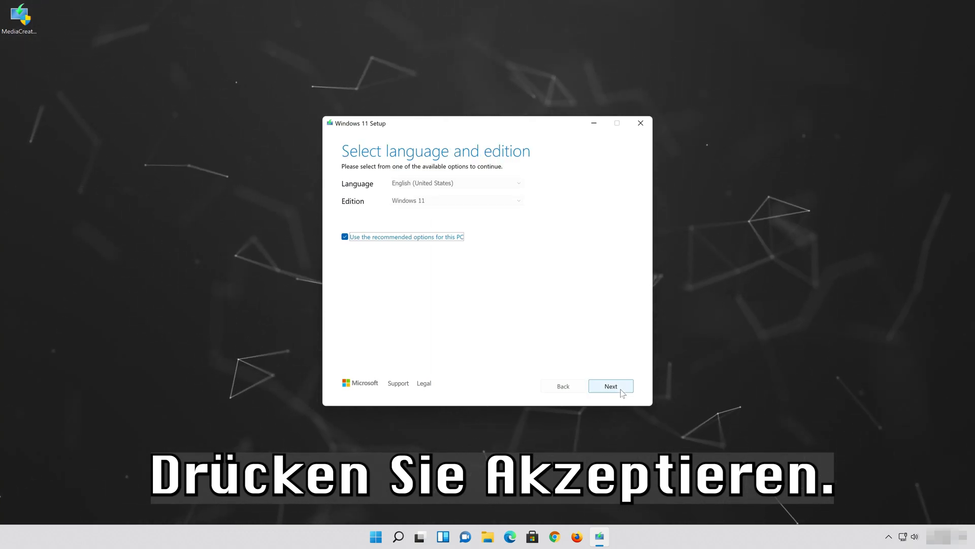
click(355, 235)
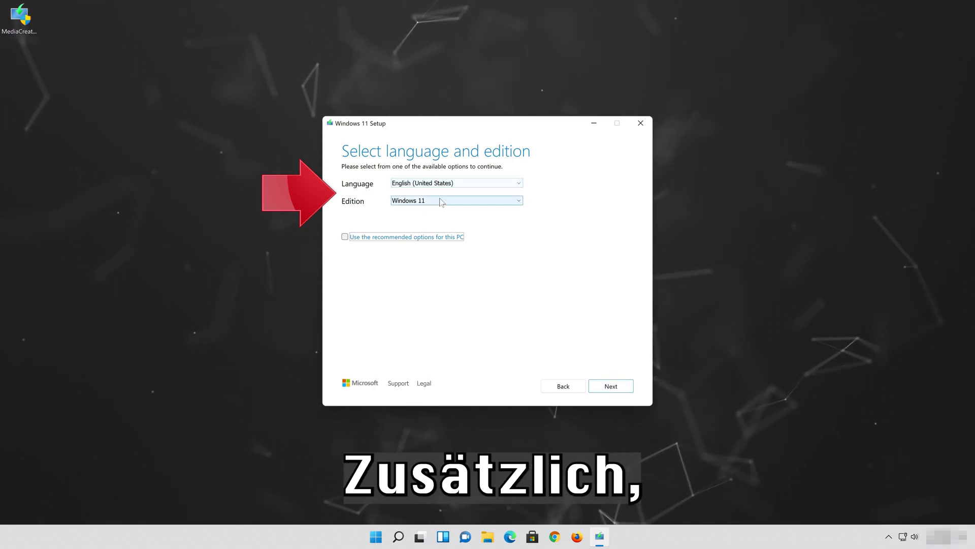
click(344, 236)
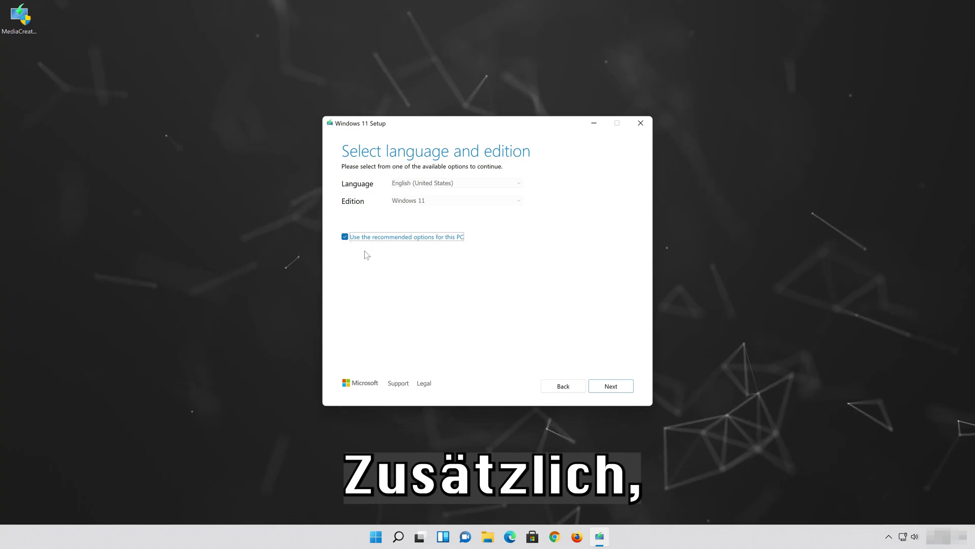
- Choose ISO file as the media type and save it to the desktop named 'Windows 11'
click(611, 387)
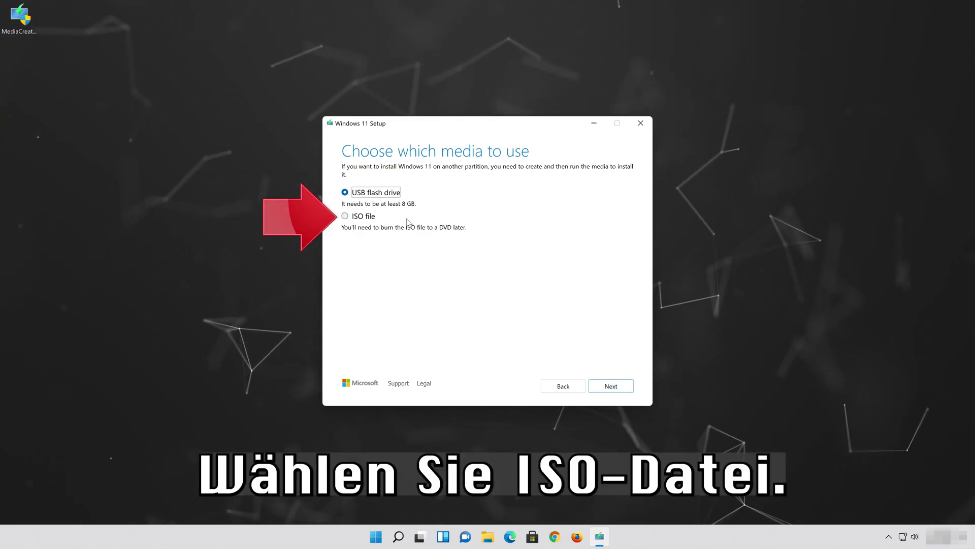
click(346, 216)
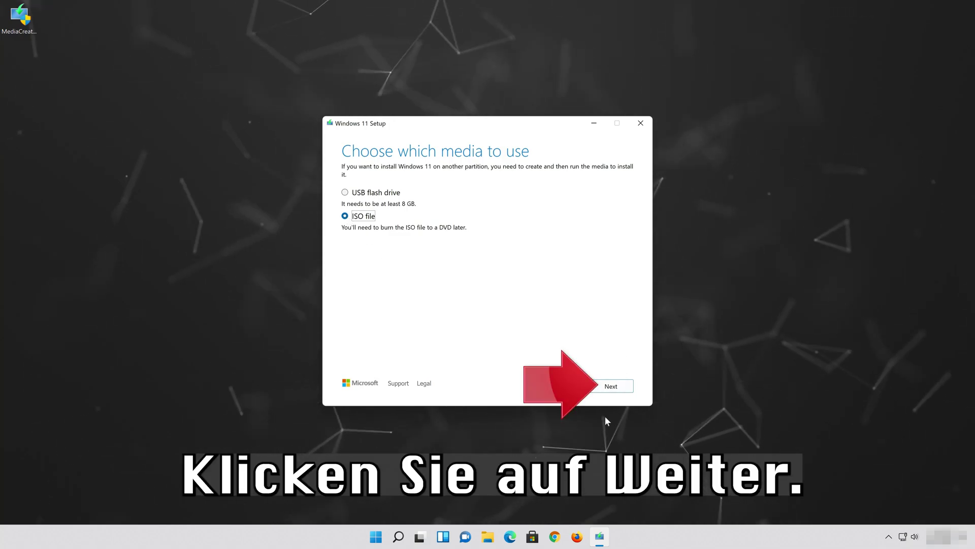
click(614, 386)
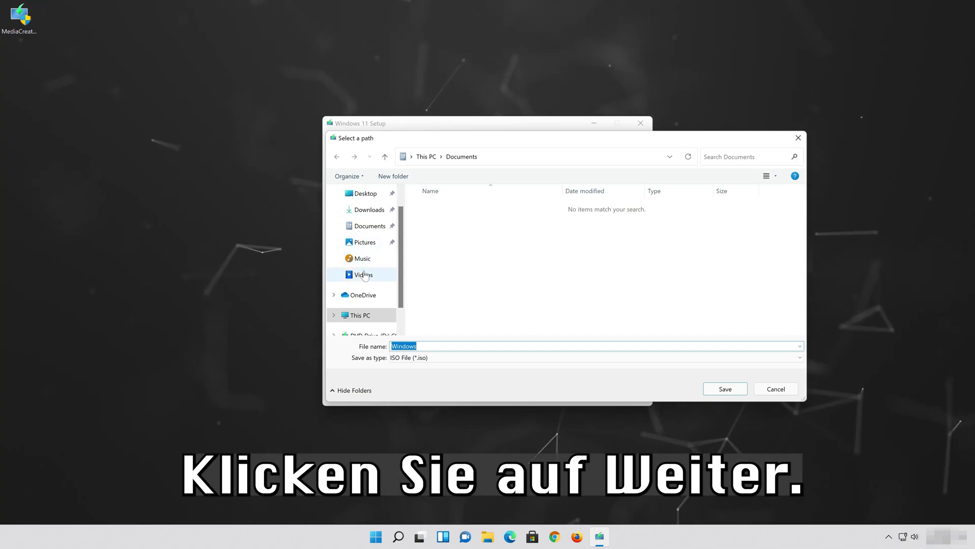
double_click(426, 345)
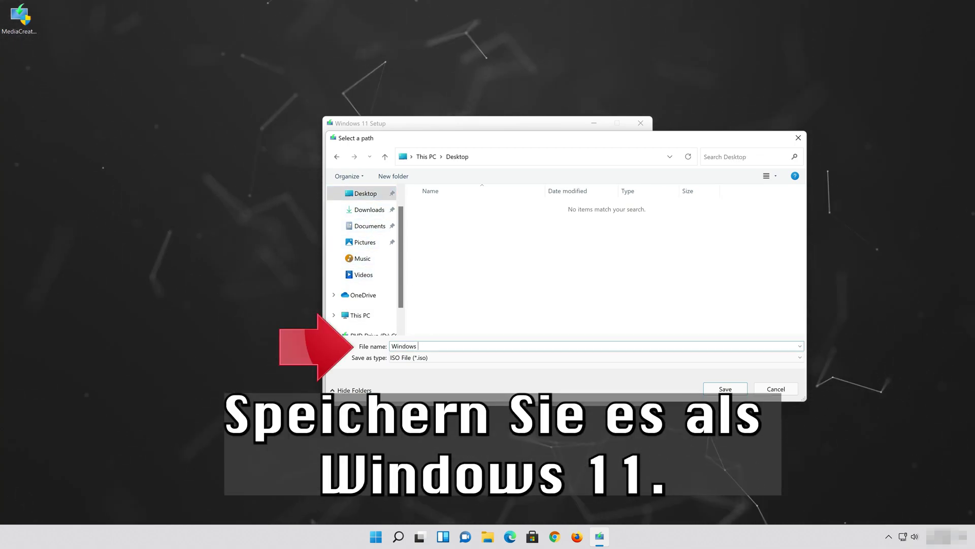
text(11)
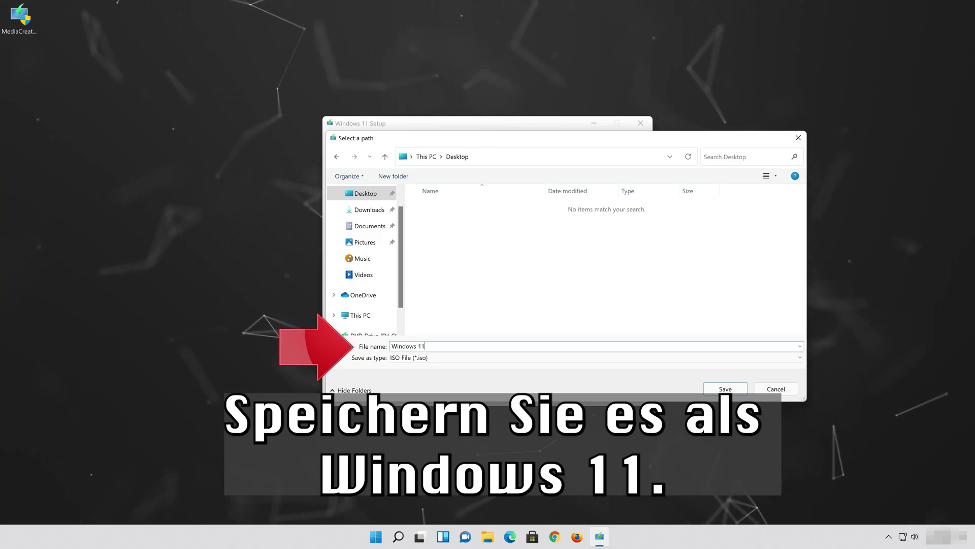
click(734, 392)
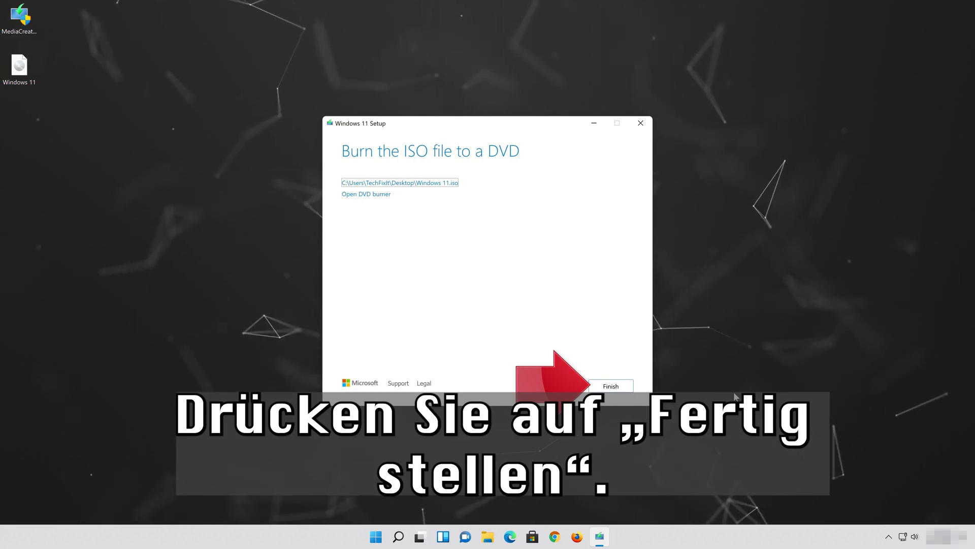
- Close Media Creation Tool, mount Windows 11.iso from the desktop, and approve setup's administrator prompt
click(611, 386)
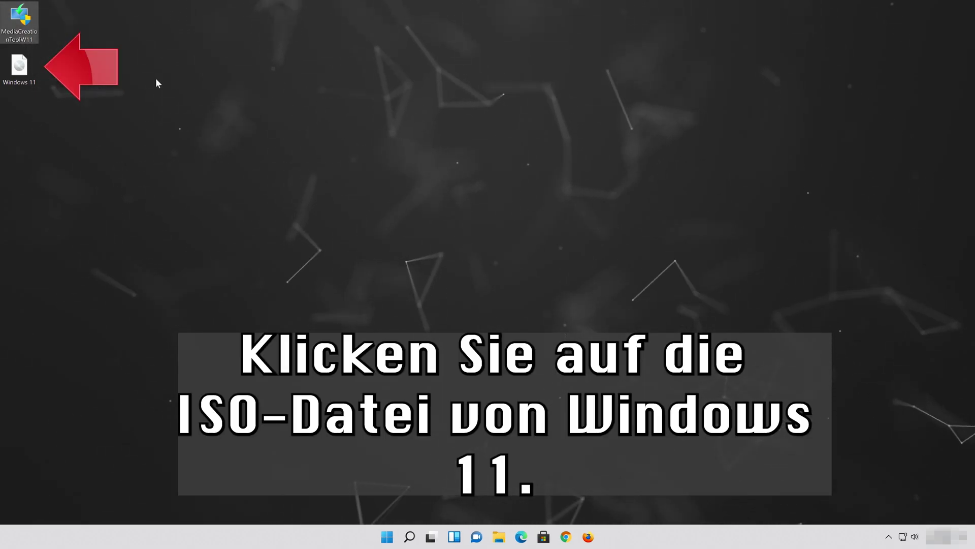
double_click(24, 74)
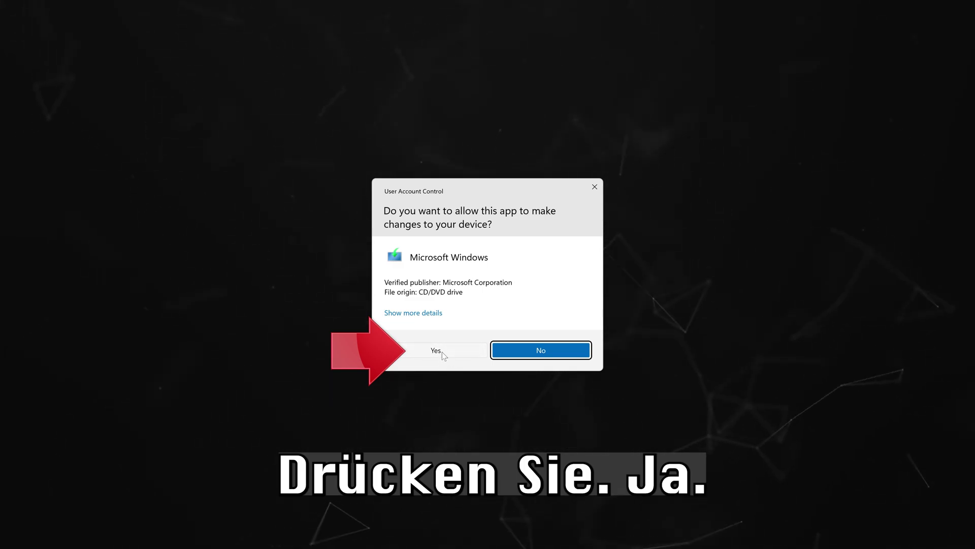
click(440, 354)
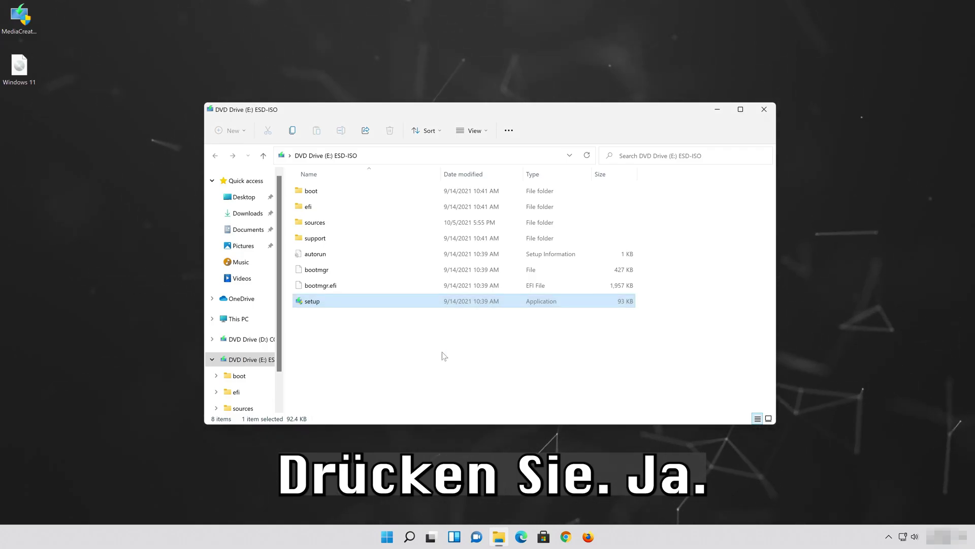
- Close the mounted drive's Explorer window and continue past Setup's Install Windows 11 page
click(763, 110)
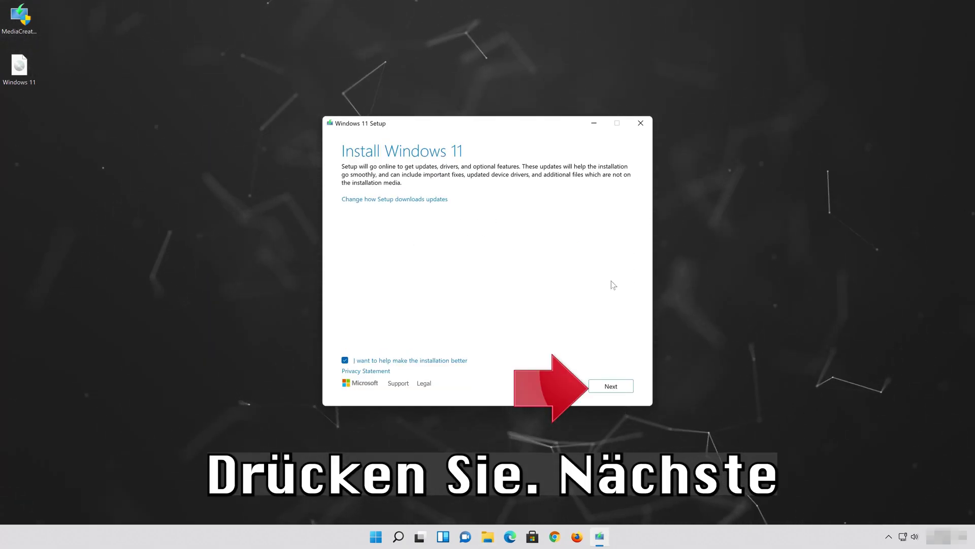
click(620, 389)
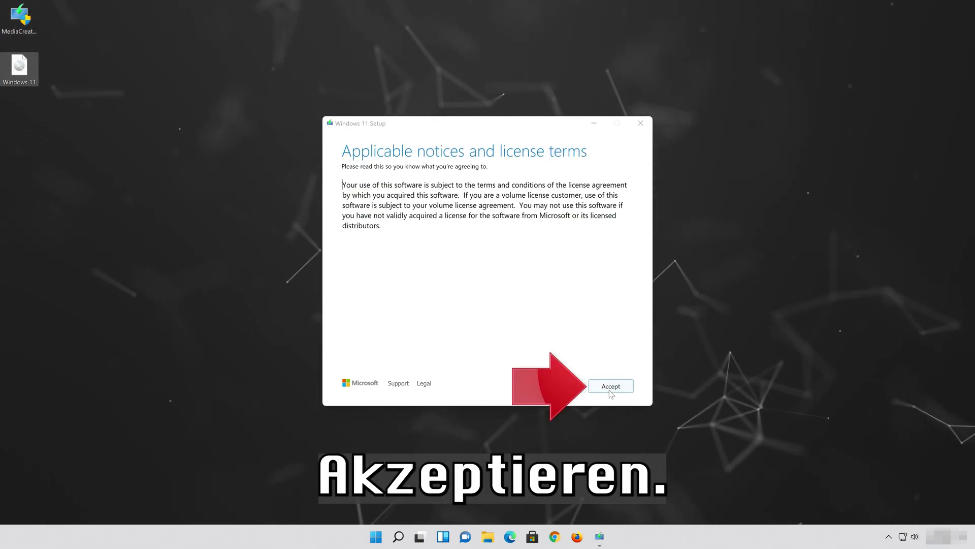
- Accept the license terms and confirm keeping personal files and apps
click(611, 387)
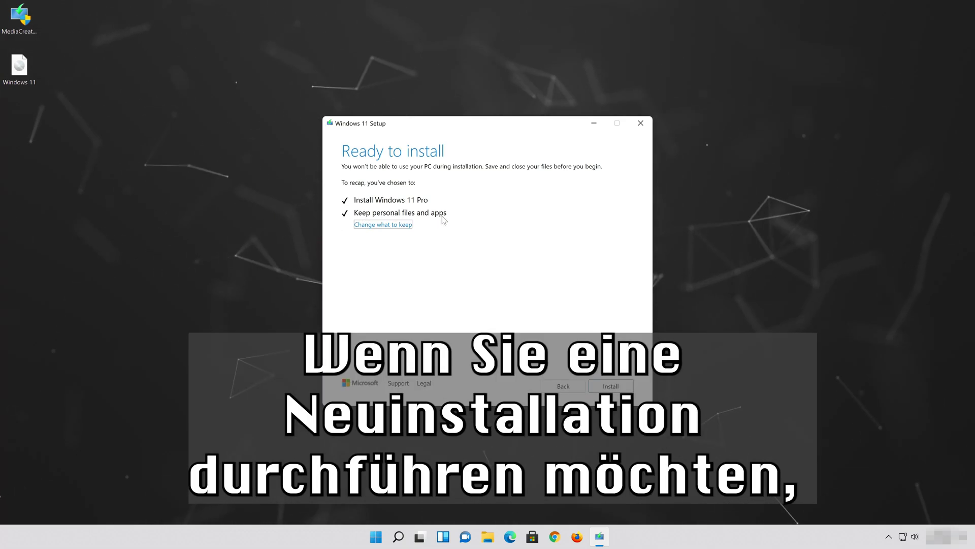
click(407, 225)
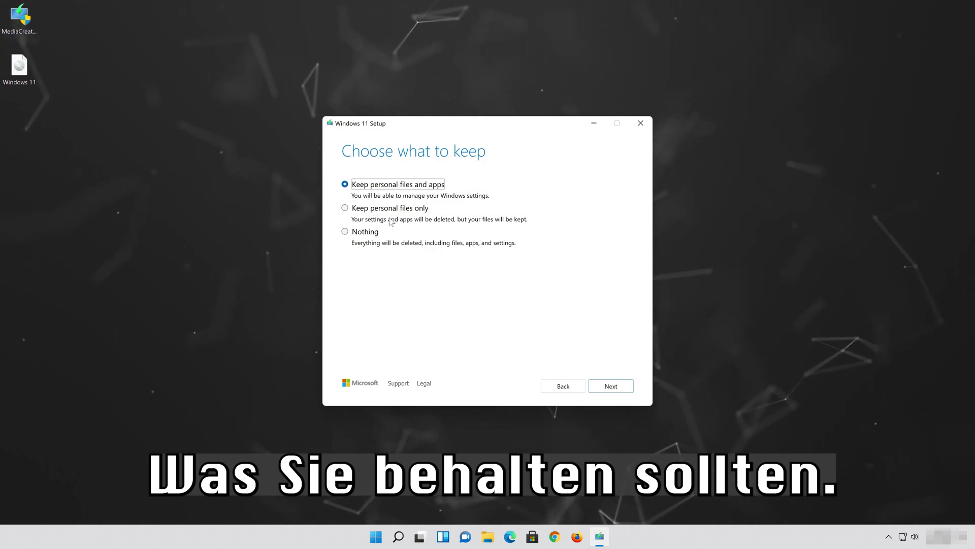
click(612, 387)
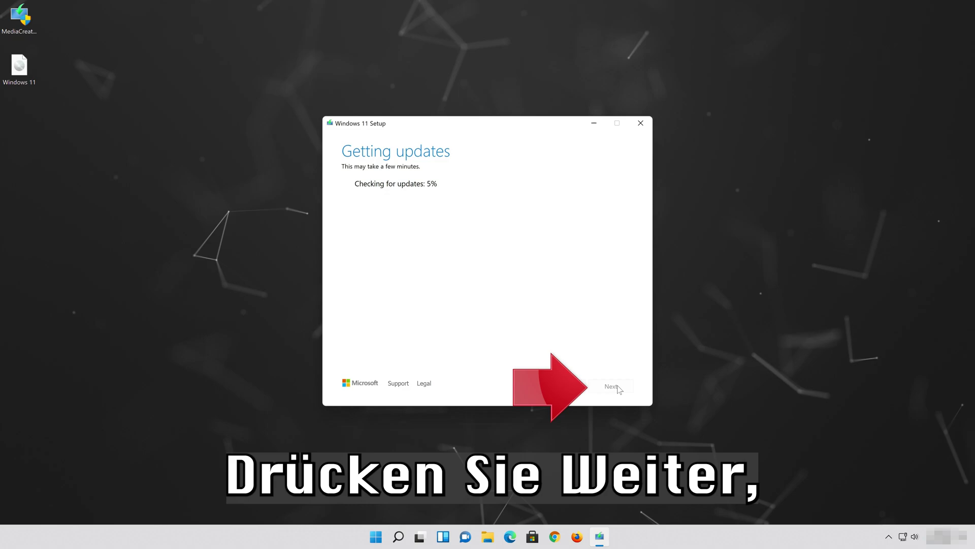